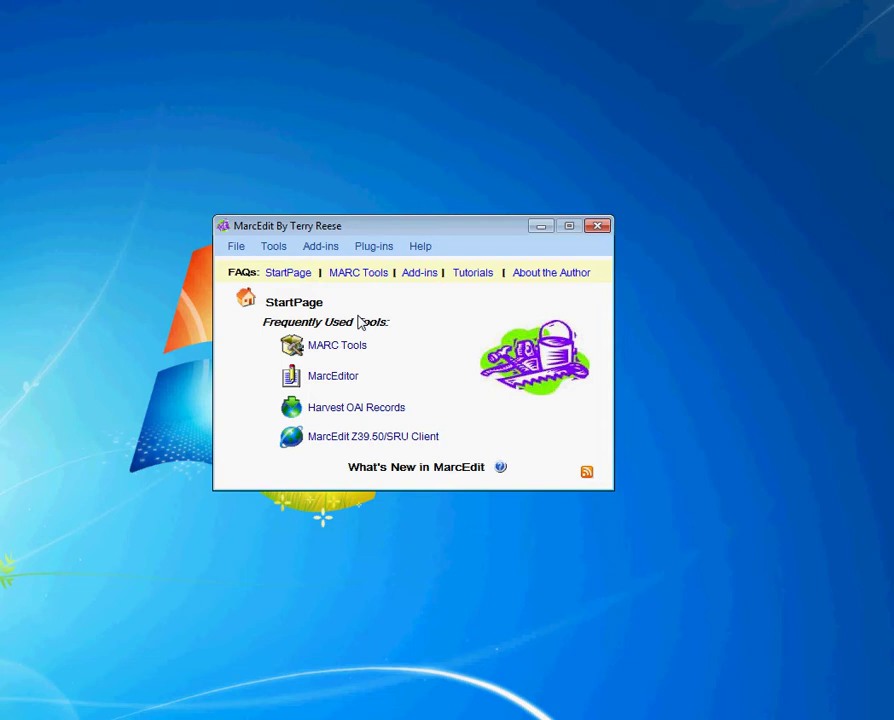
Step: Open MARC Tools from the start page and display its Tools utilities menu
{"action": "left_click", "coordinate": [343, 349]}
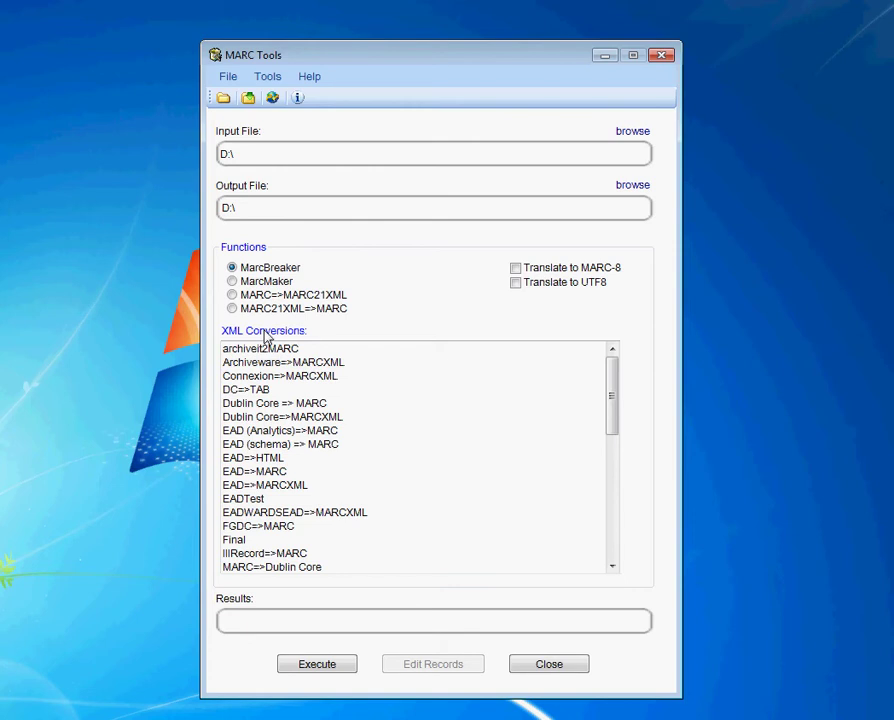
{"action": "left_click", "coordinate": [268, 80]}
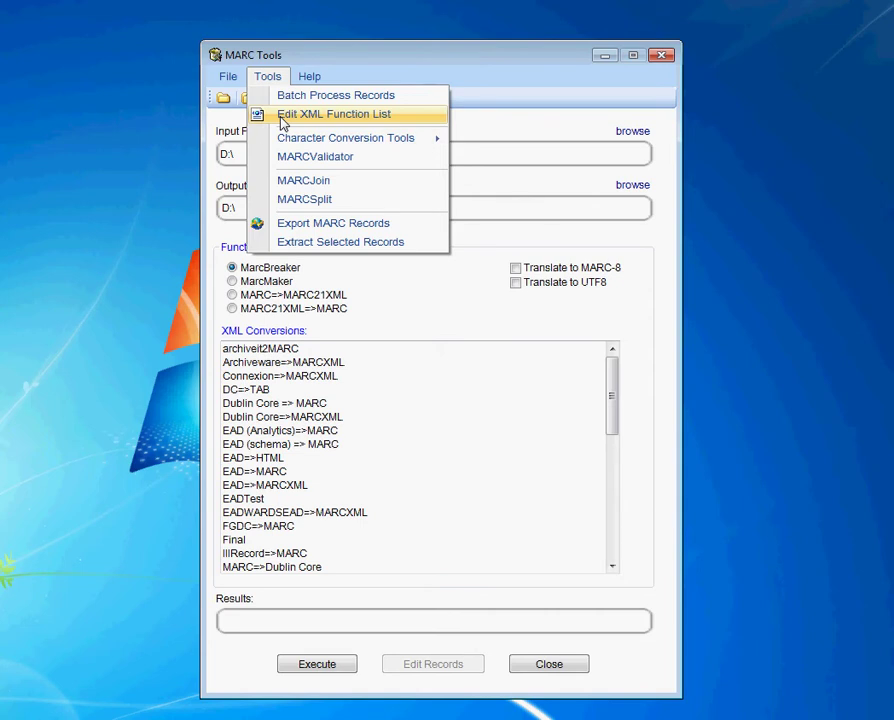
Step: From the XML function editor, search the shared repository to view all crosswalks, widening Crosswalk Name
{"action": "left_click", "coordinate": [283, 121]}
{"action": "left_click_drag", "start_coordinate": [274, 244], "coordinate": [320, 182]}
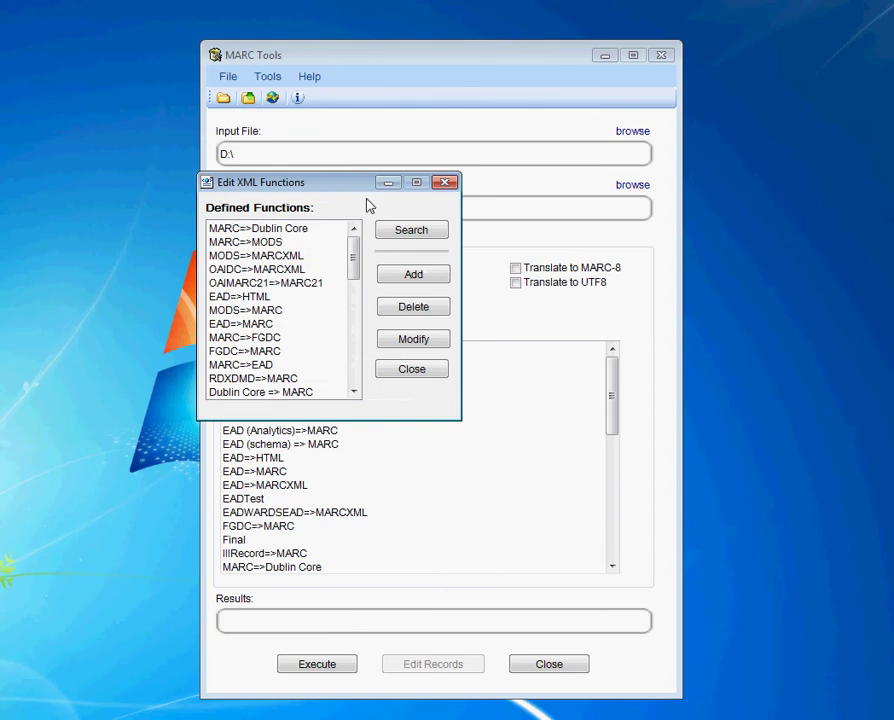
{"action": "left_click", "coordinate": [400, 236]}
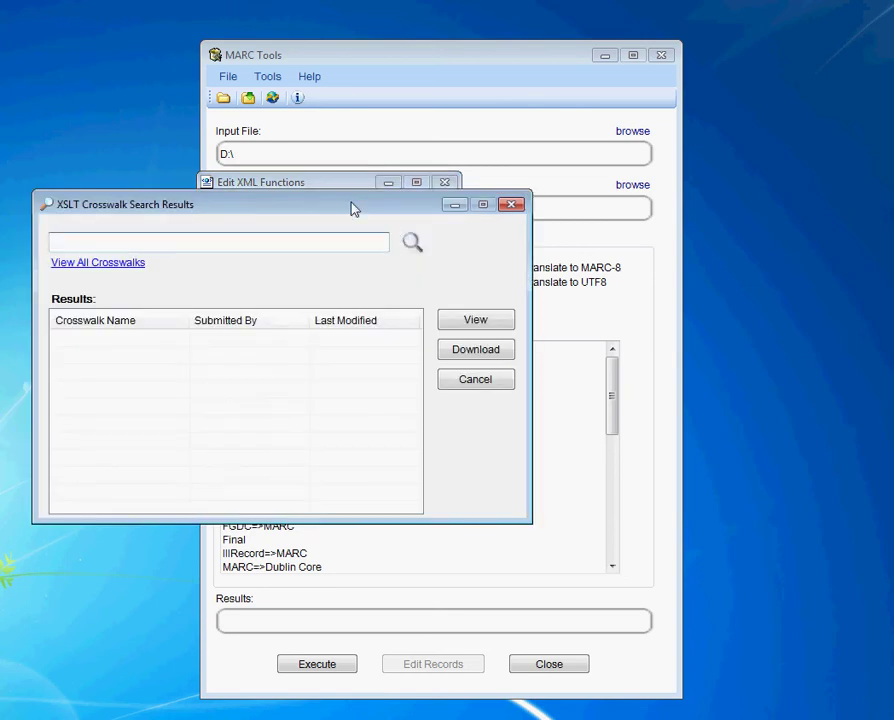
{"action": "left_click_drag", "start_coordinate": [352, 206], "coordinate": [400, 182]}
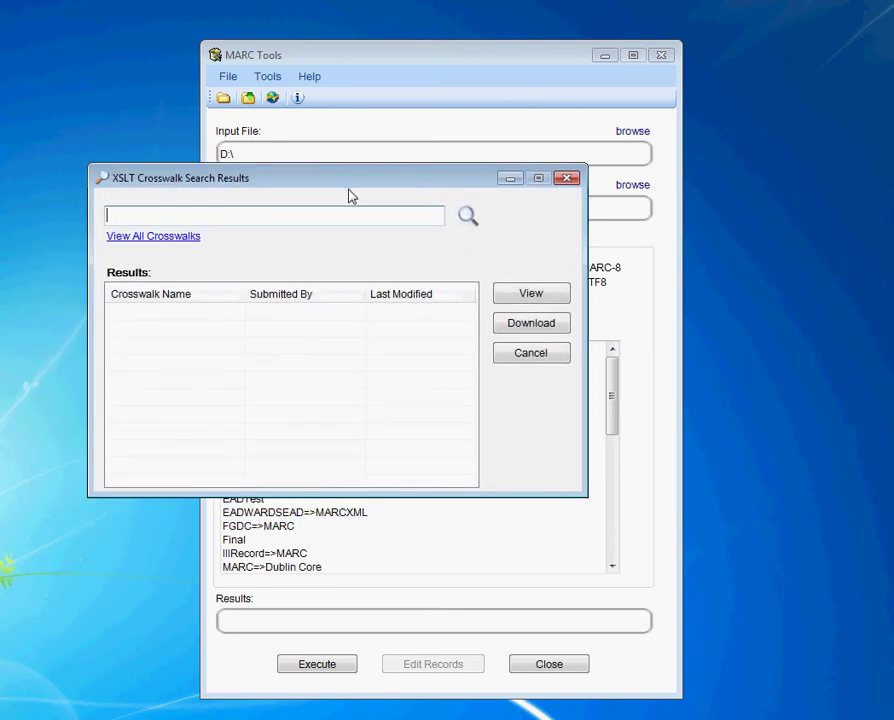
{"action": "left_click", "coordinate": [173, 240]}
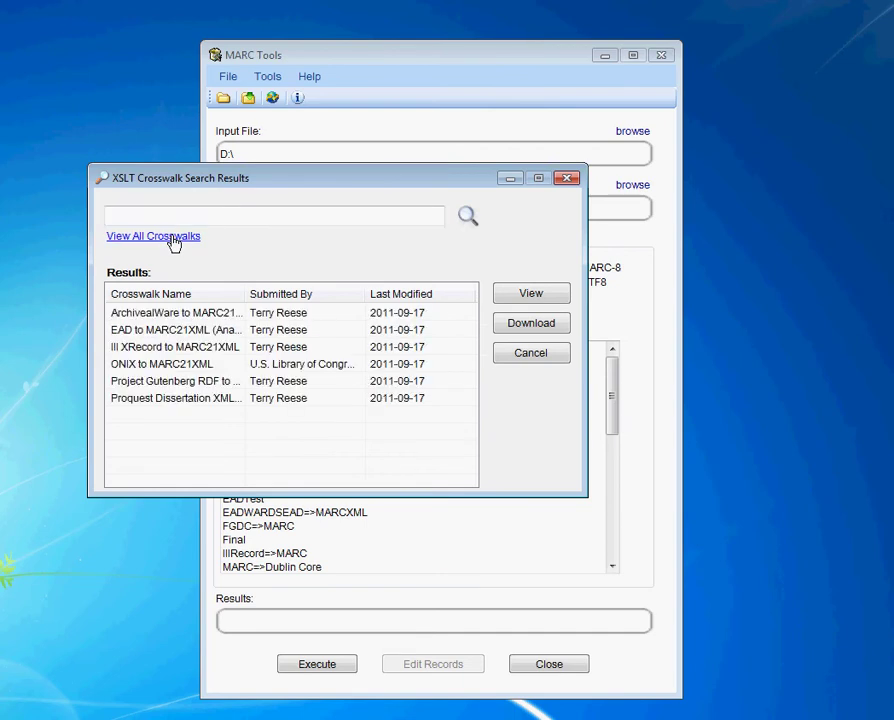
{"action": "left_click_drag", "start_coordinate": [246, 292], "coordinate": [286, 287]}
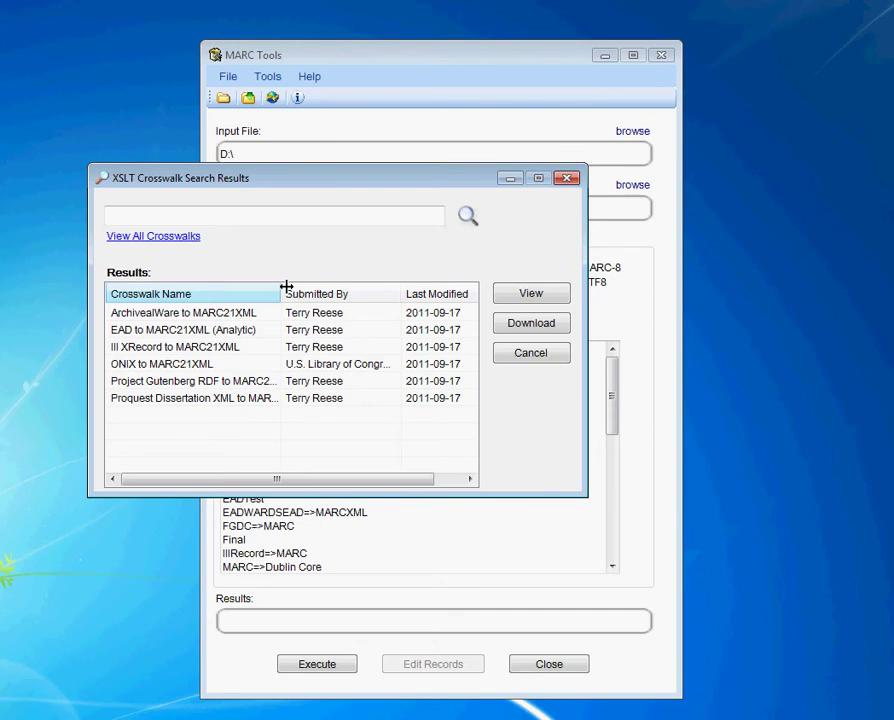
{"action": "left_click", "coordinate": [208, 399]}
{"action": "left_click", "coordinate": [526, 293]}
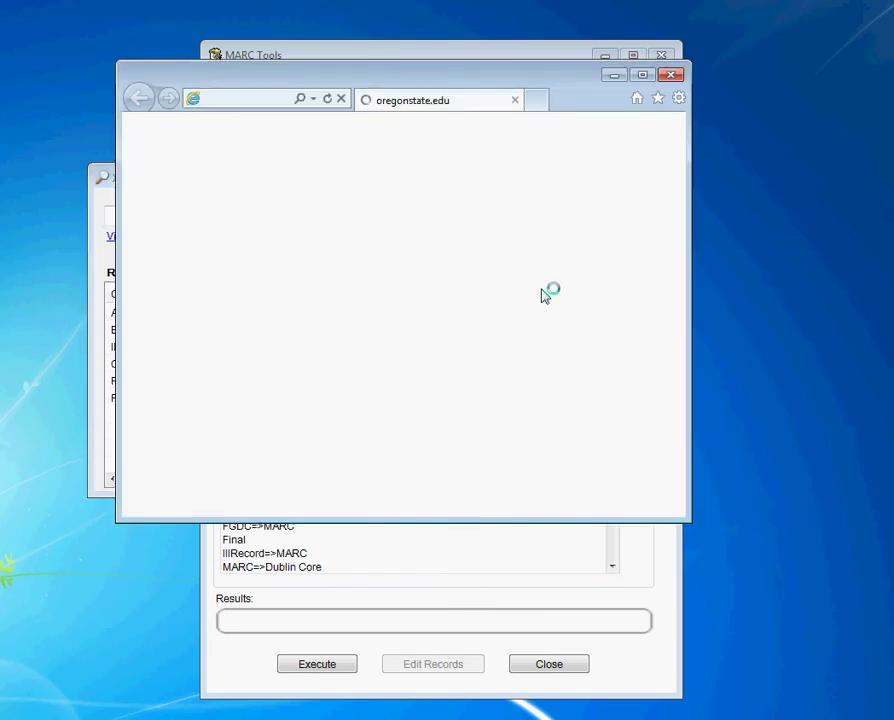
{"action": "left_click", "coordinate": [671, 75]}
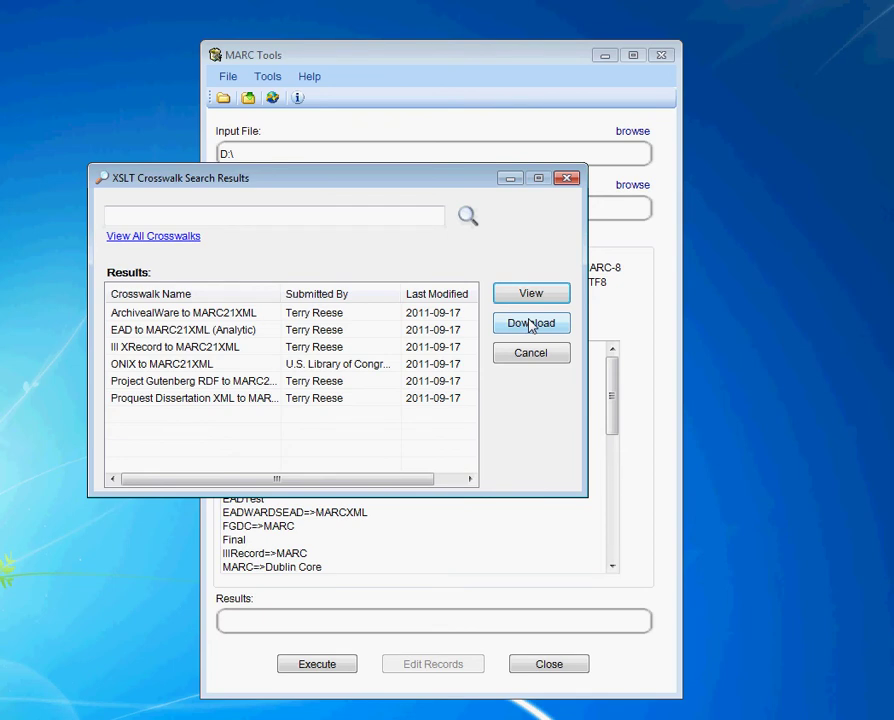
Step: Download the Proquest Dissertation row's crosswalk, saving it as proquest_diss.xsl on the Desktop, and confirm
{"action": "left_click", "coordinate": [309, 397]}
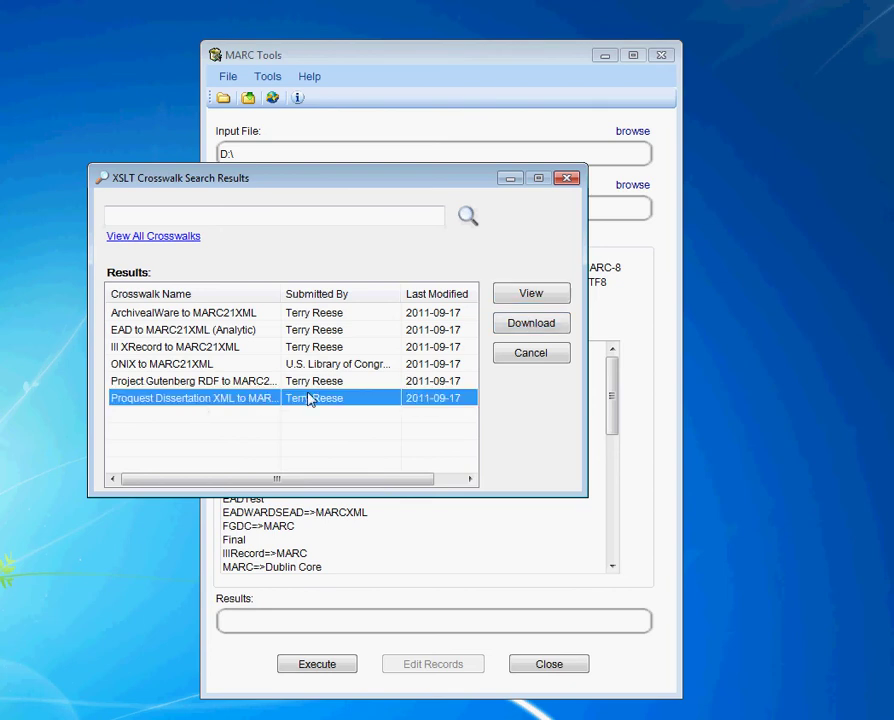
{"action": "left_click", "coordinate": [535, 330]}
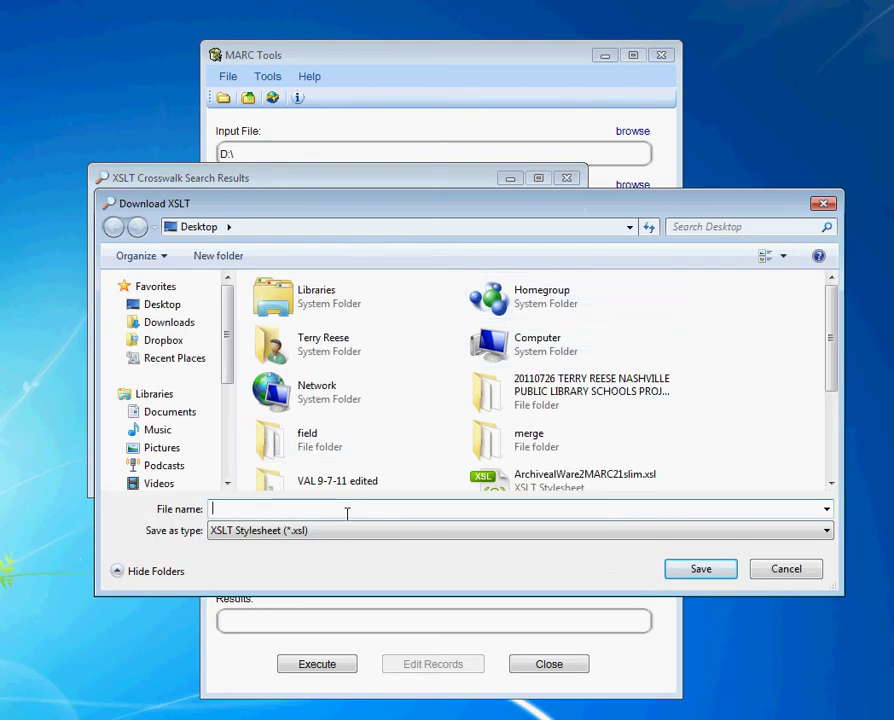
{"action": "type", "text": "proquest_diss.xsl"}
{"action": "key", "text": "Return"}
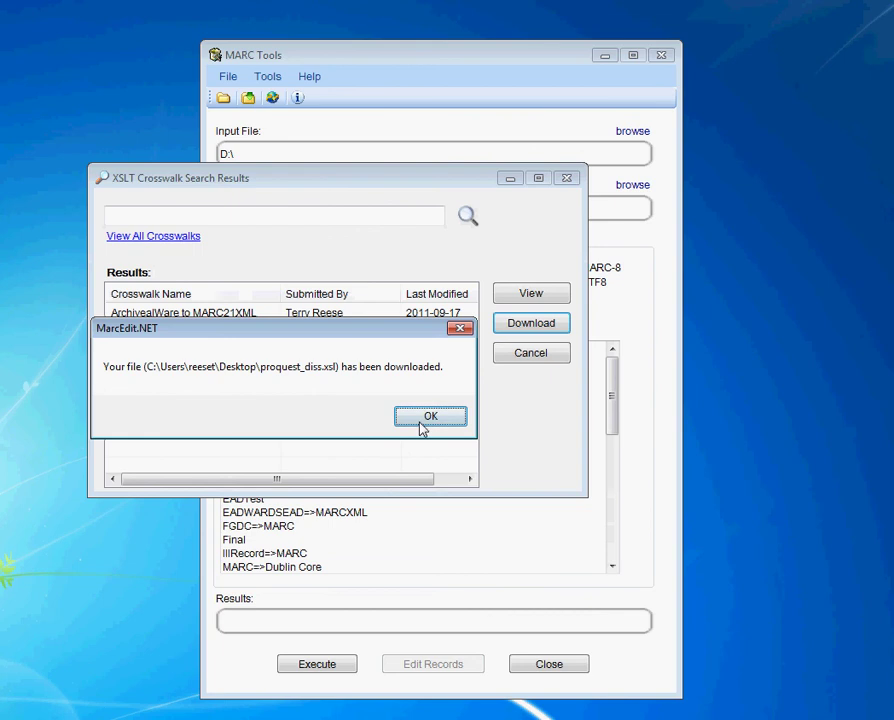
{"action": "left_click", "coordinate": [421, 424]}
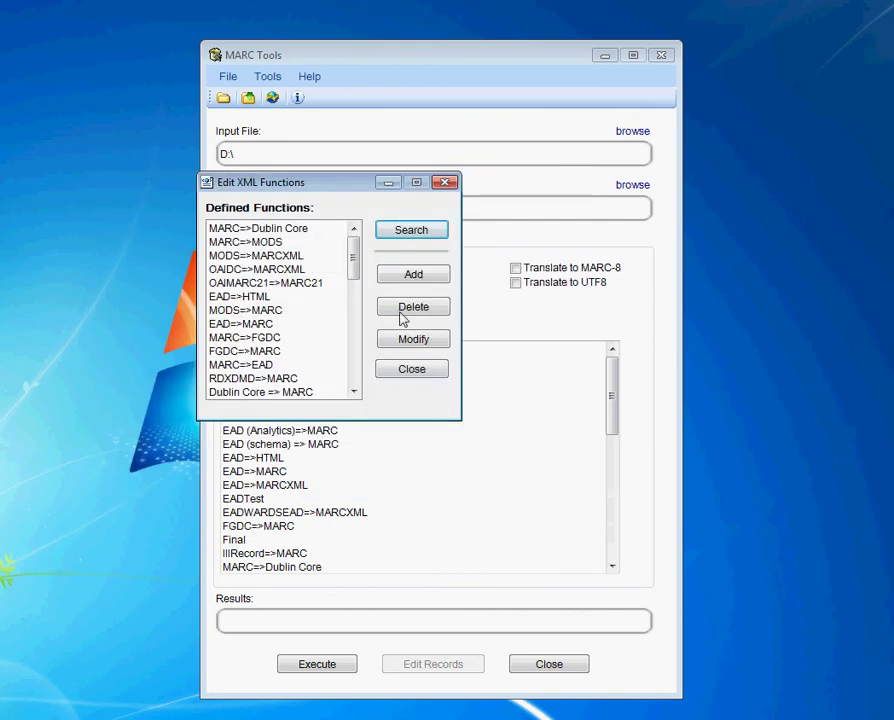
Step: Add a function named 'Proquest (downloaded) => MARC' using the Desktop stylesheet proquest_diss.xsl
{"action": "left_click", "coordinate": [413, 276]}
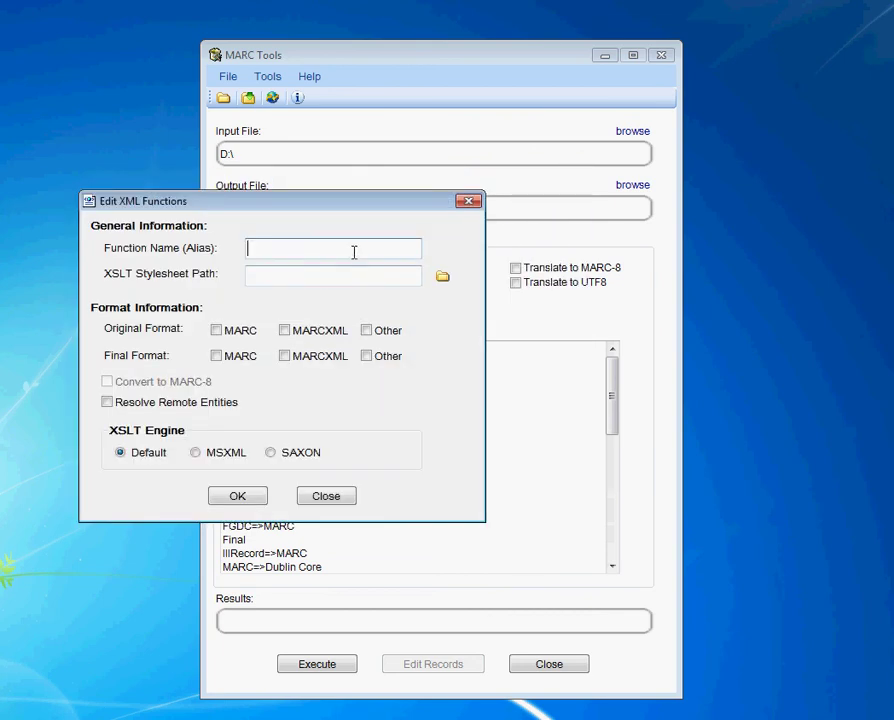
{"action": "type", "text": "Proquest (downloade"}
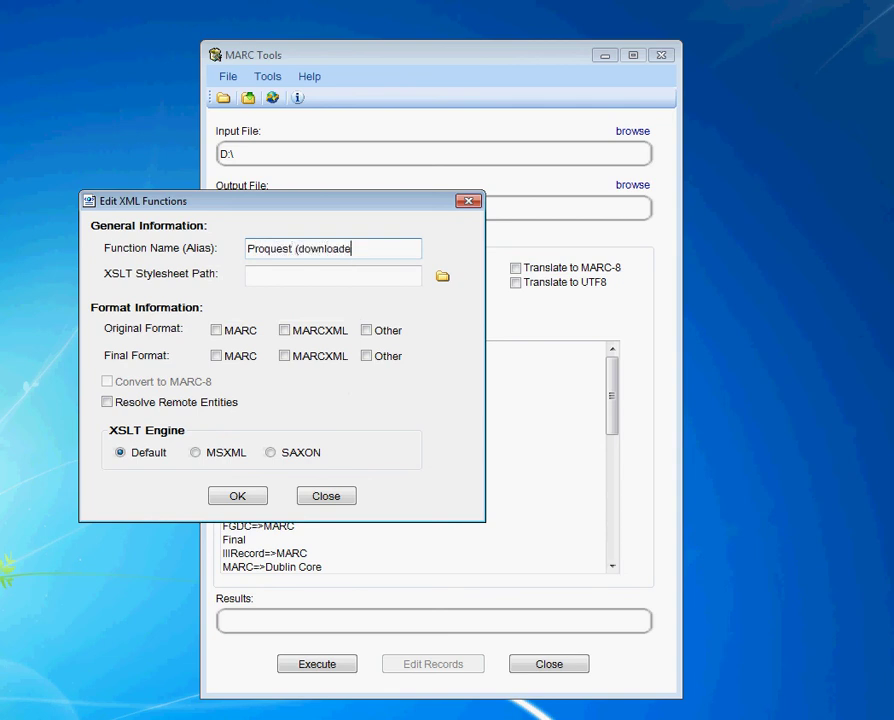
{"action": "type", "text": "d) => MR"}
{"action": "key", "text": "BackSpace"}
{"action": "type", "text": "ARC"}
{"action": "left_click", "coordinate": [443, 276]}
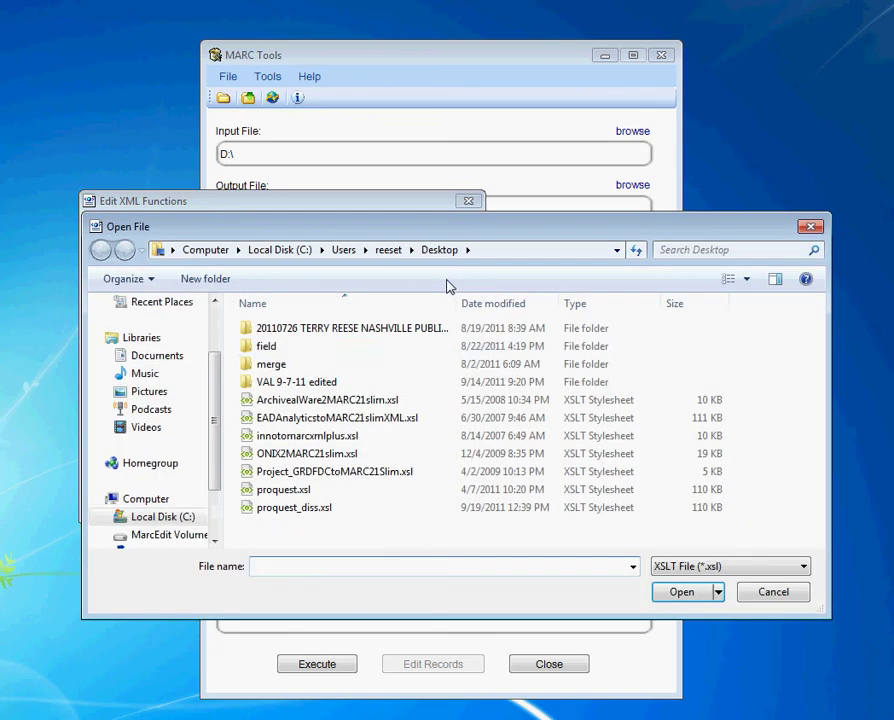
{"action": "left_click", "coordinate": [291, 509]}
{"action": "double_click", "coordinate": [291, 509]}
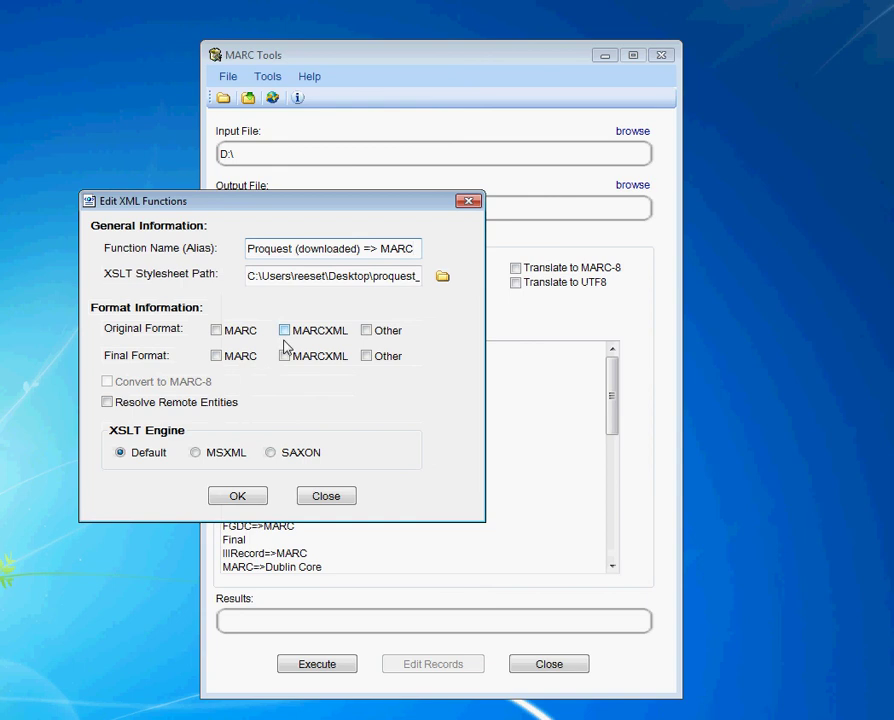
Step: Set the original format to Other, the final format to MARC, and enable Convert to MARC-8
{"action": "left_click", "coordinate": [368, 332]}
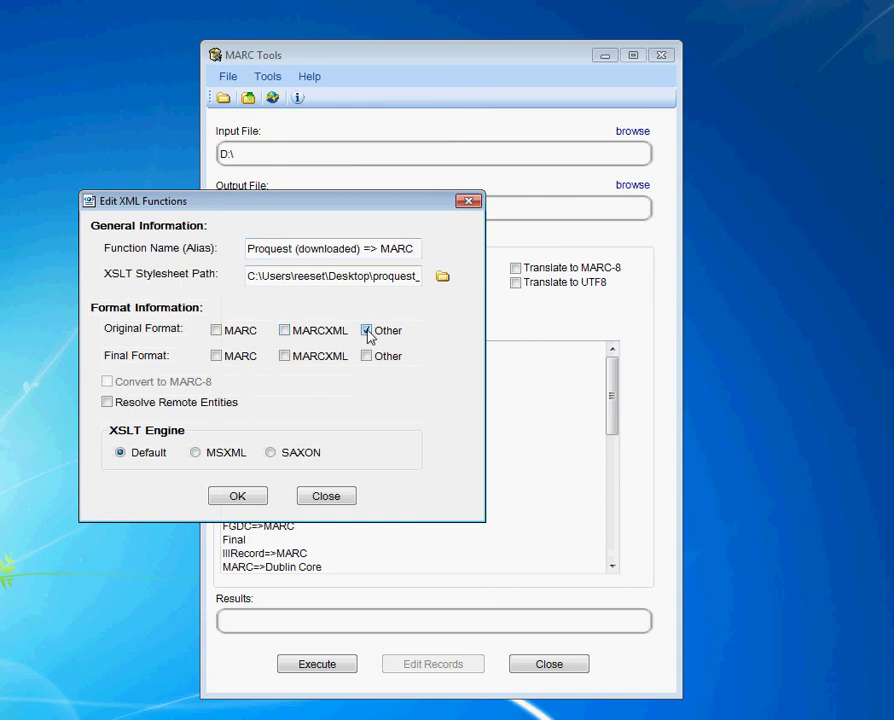
{"action": "left_click", "coordinate": [220, 358]}
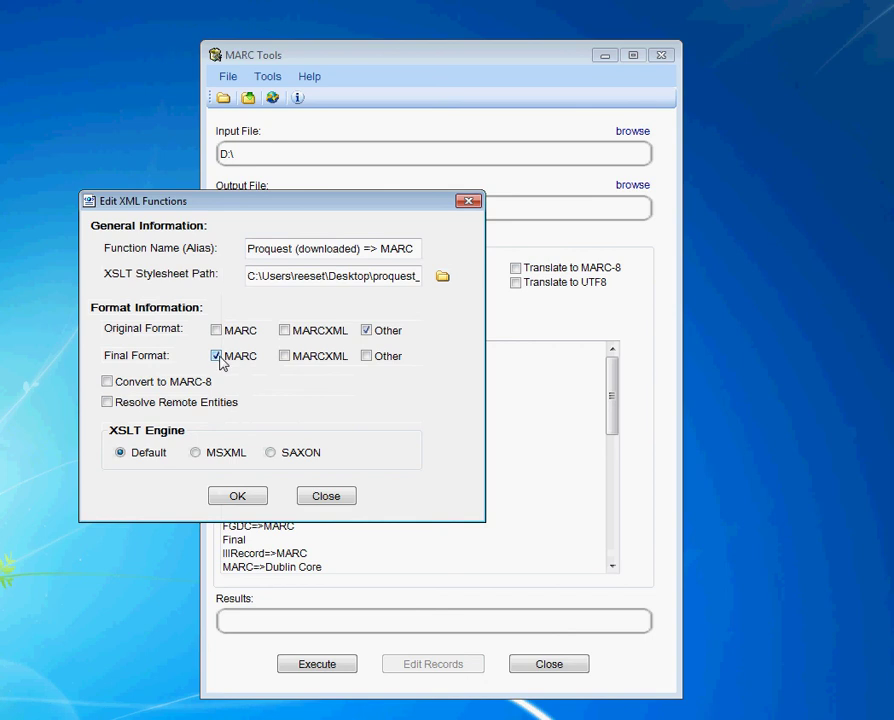
{"action": "left_click", "coordinate": [134, 389]}
{"action": "left_click", "coordinate": [134, 389]}
{"action": "left_click", "coordinate": [107, 381]}
Step: Save the new function, close the function list, and select Proquest (downloaded) => MARC in XML Conversions
{"action": "left_click", "coordinate": [230, 500]}
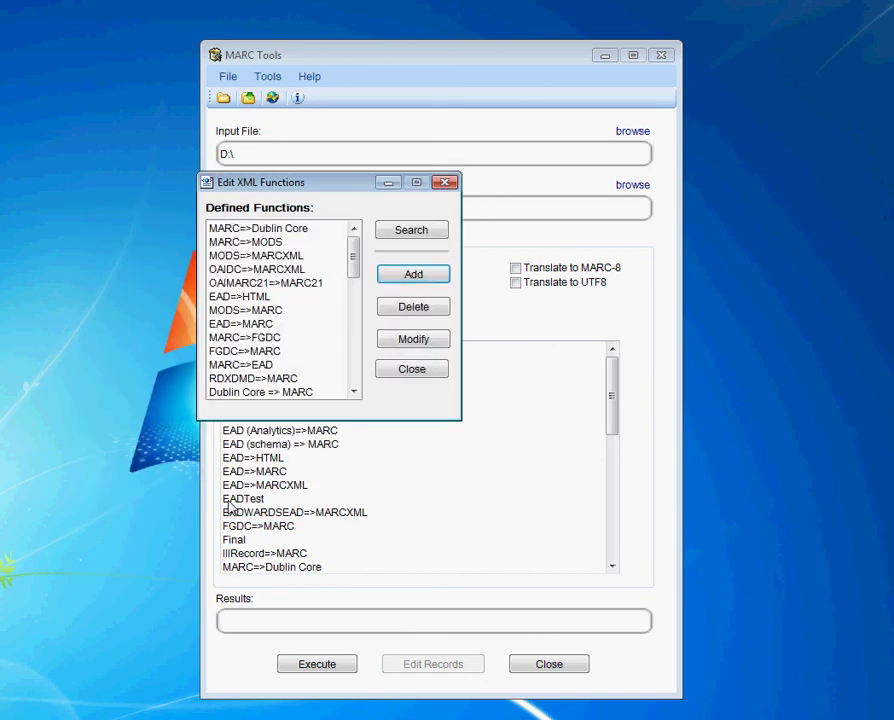
{"action": "left_click", "coordinate": [409, 367]}
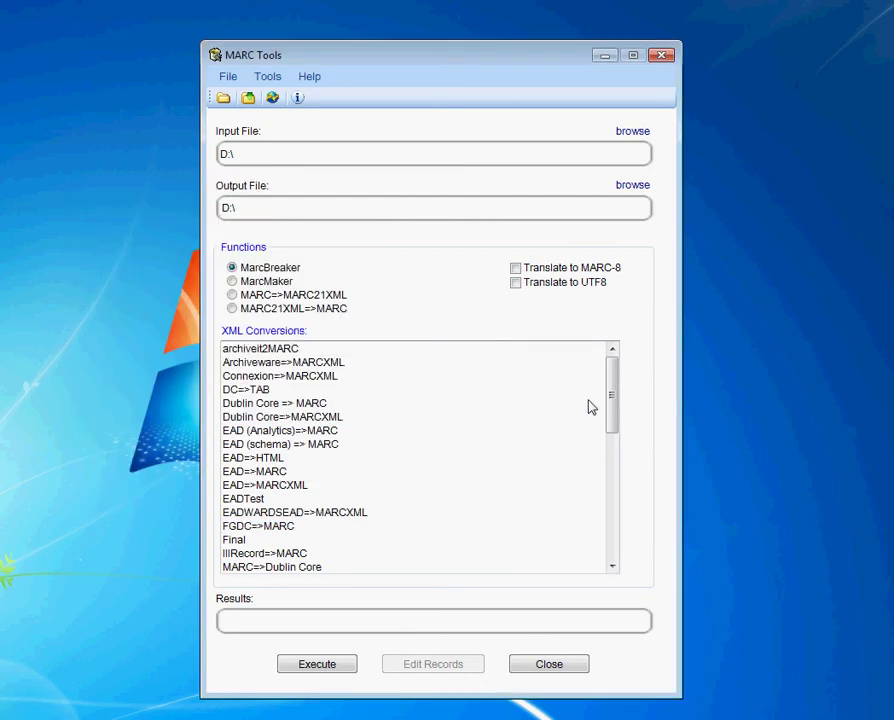
{"action": "left_click_drag", "start_coordinate": [611, 400], "coordinate": [590, 528]}
{"action": "left_click", "coordinate": [365, 529]}
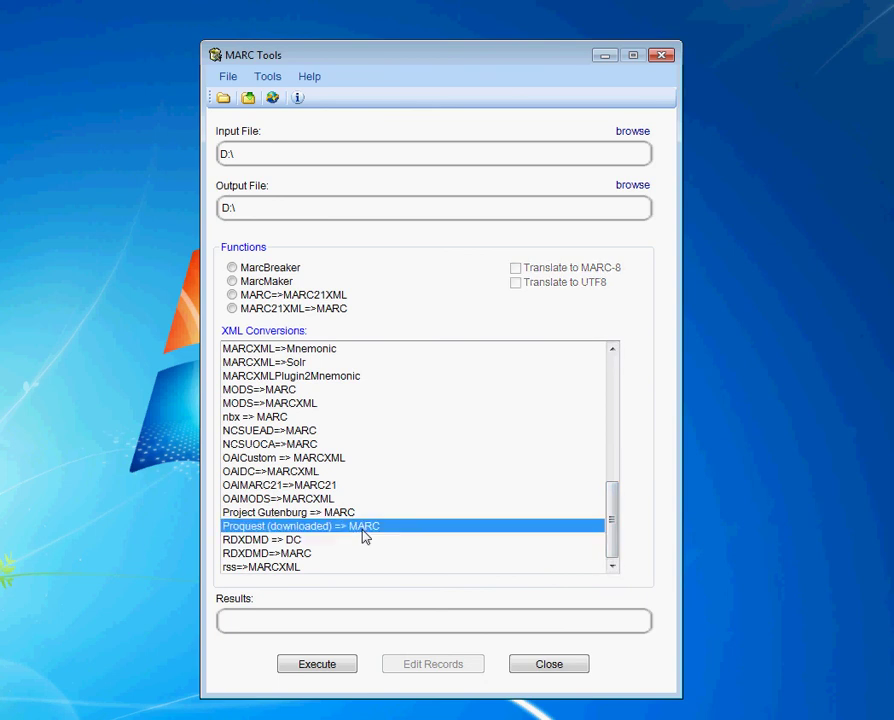